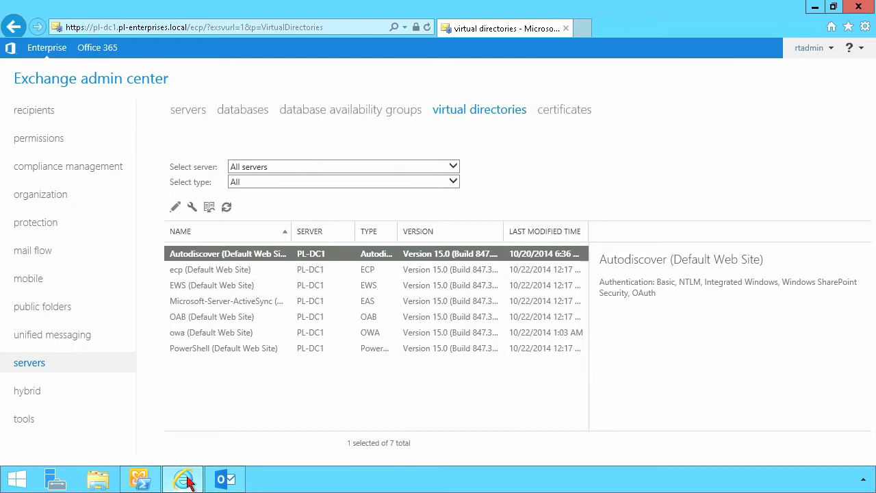
Clear the shell and list the organization's MailTips settings with Get-OrganizationConfig | fl mail*
{"action": "left_click", "coordinate": [149, 482]}
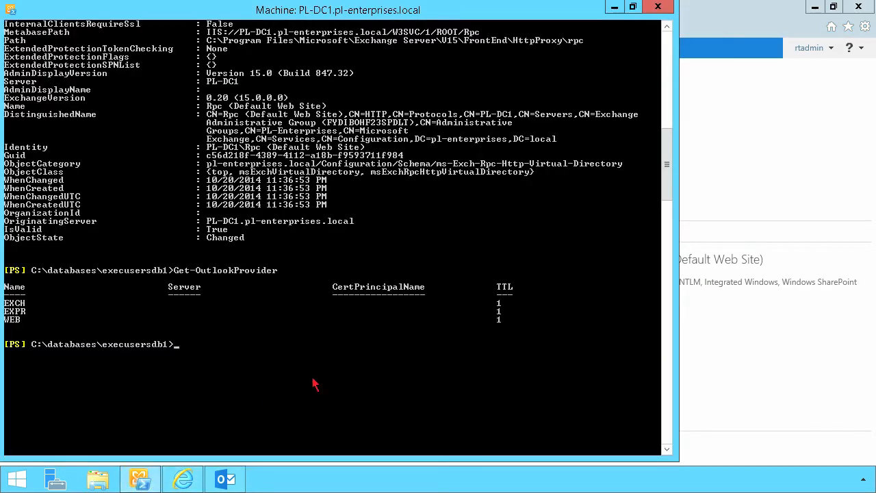
{"action": "type", "text": "cls"}
{"action": "key", "text": "Return"}
{"action": "type", "text": "get-organi"}
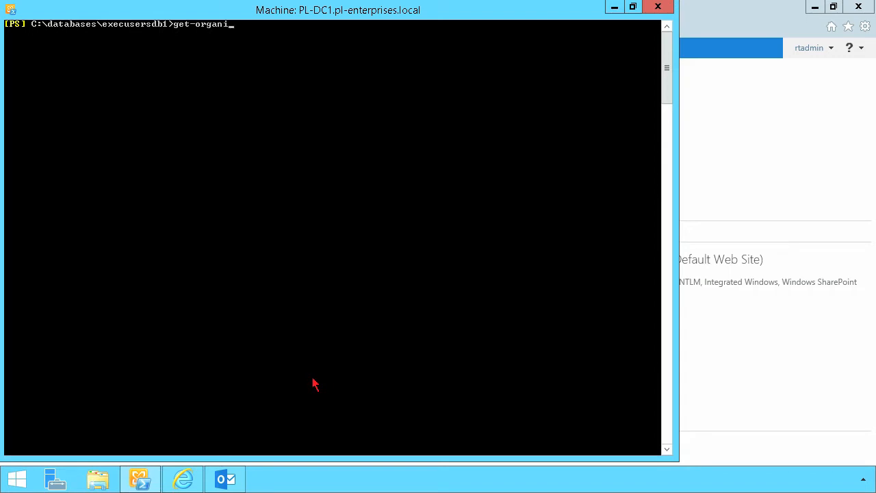
{"action": "key", "text": "Tab"}
{"action": "key", "text": "Tab"}
{"action": "type", "text": "| fl mail*"}
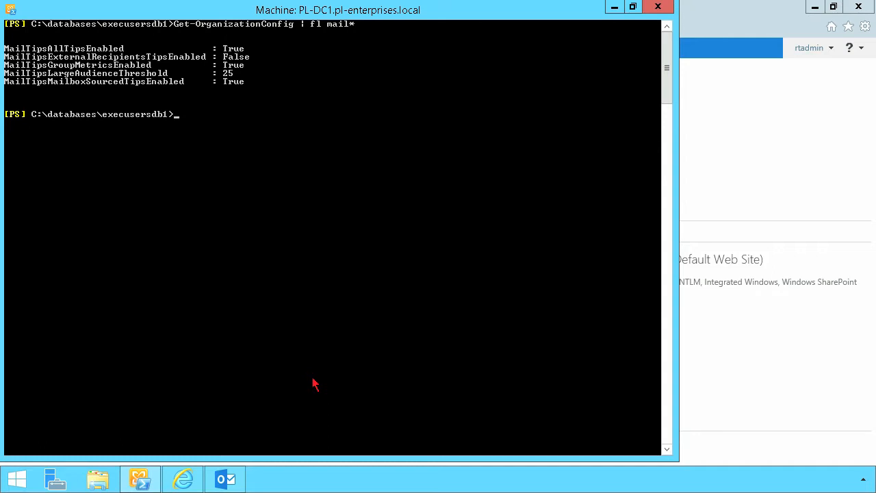
Set MailTipsExternalRecipientsTipsEnabled to $true, then re-list the settings to confirm it reads True
{"action": "type", "text": "set-orga"}
{"action": "key", "text": "Tab"}
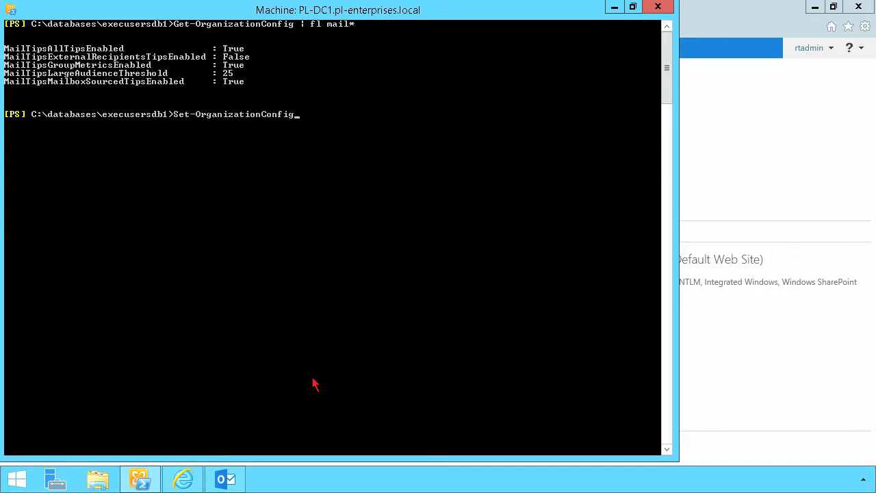
{"action": "type", "text": "-mail"}
{"action": "key", "text": "Tab"}
{"action": "key", "text": "shift+Tab"}
{"action": "key", "text": "shift+Tab"}
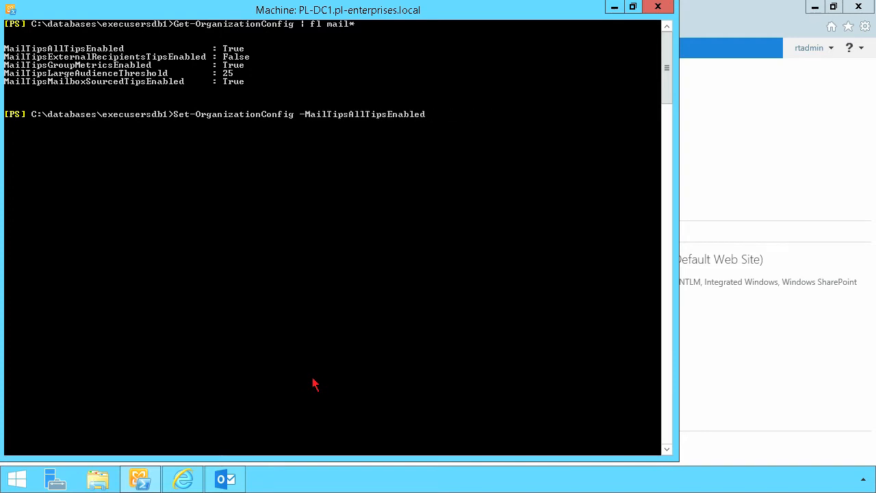
{"action": "key", "text": "Tab"}
{"action": "type", "text": "$"}
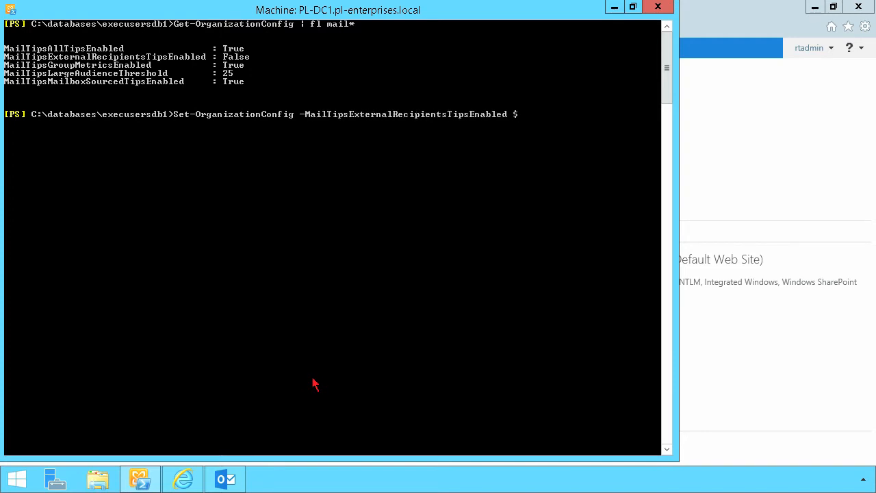
{"action": "type", "text": "true"}
{"action": "key", "text": "Up"}
{"action": "key", "text": "Up"}
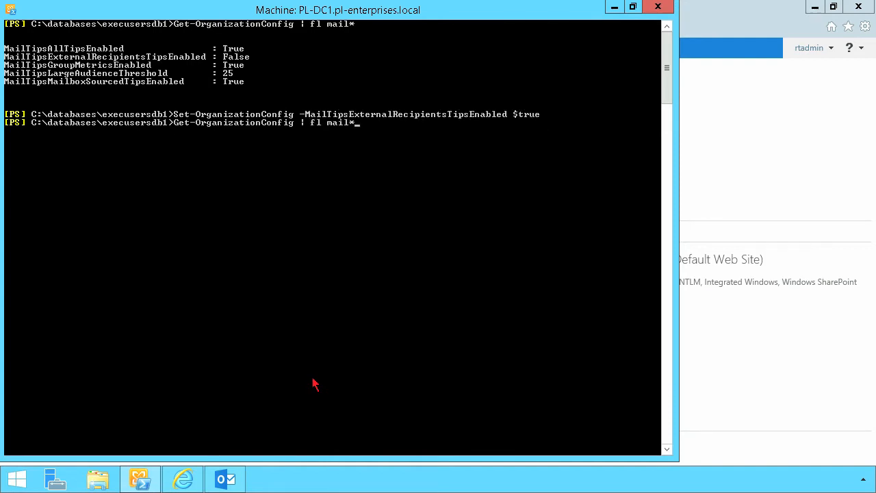
{"action": "key", "text": "Return"}
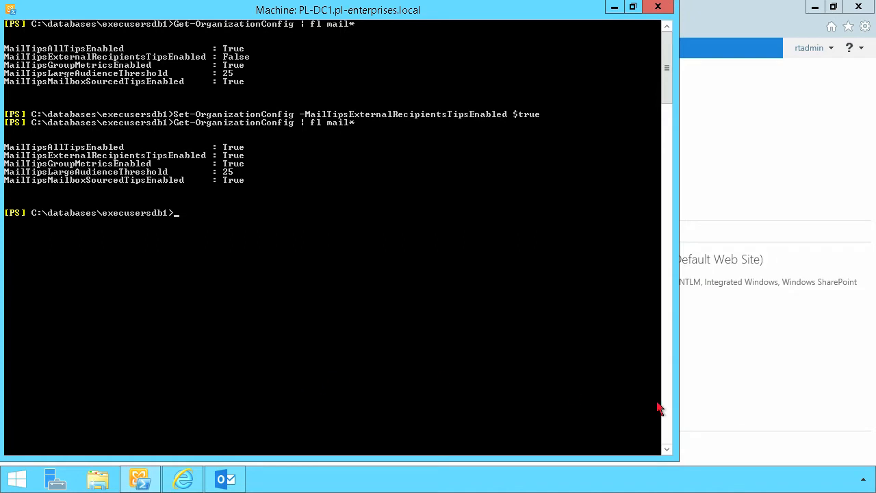
{"action": "left_click", "coordinate": [739, 403]}
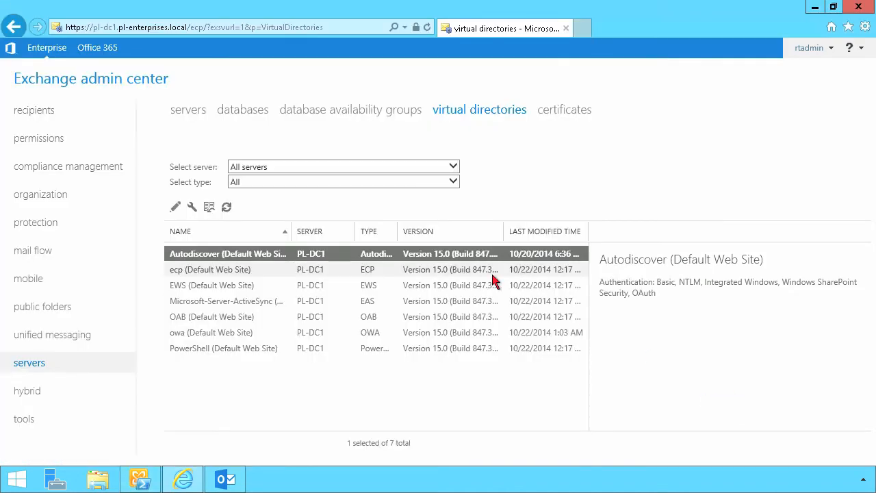
Under recipients, begin a new user mailbox named SupportMBX, then discard the form
{"action": "left_click", "coordinate": [41, 121]}
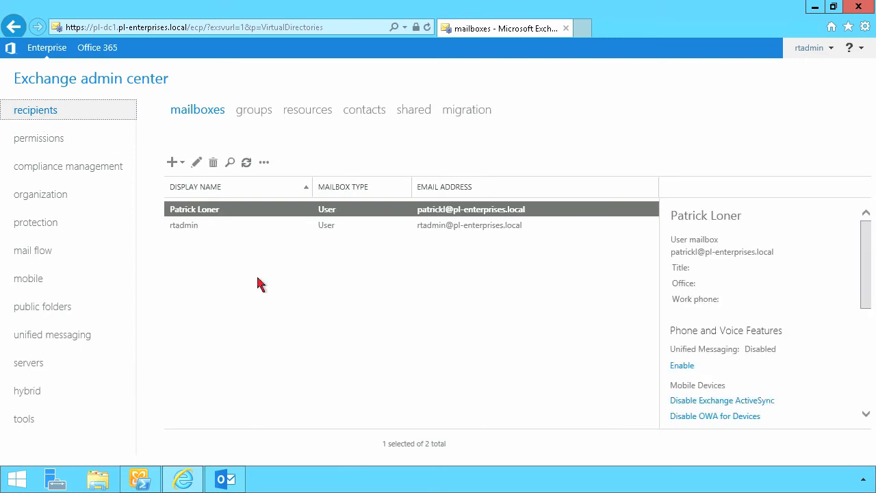
{"action": "left_click", "coordinate": [173, 162]}
{"action": "left_click", "coordinate": [195, 189]}
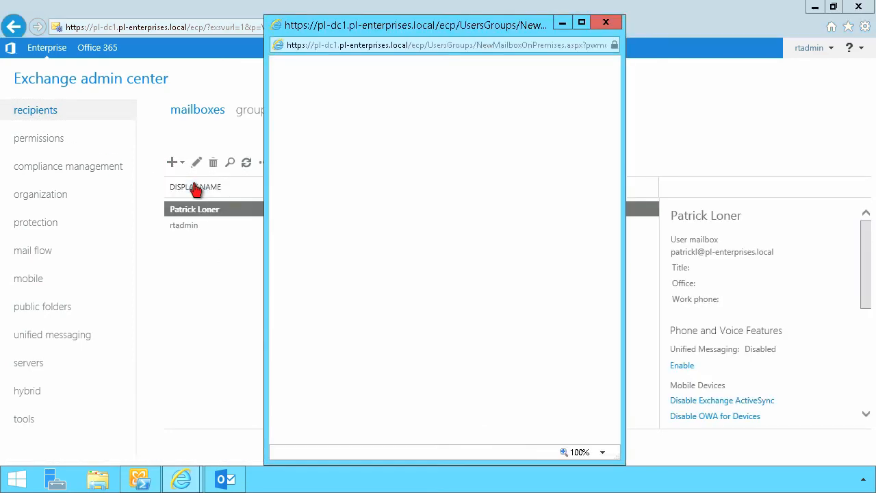
{"action": "type", "text": "SupportMBX"}
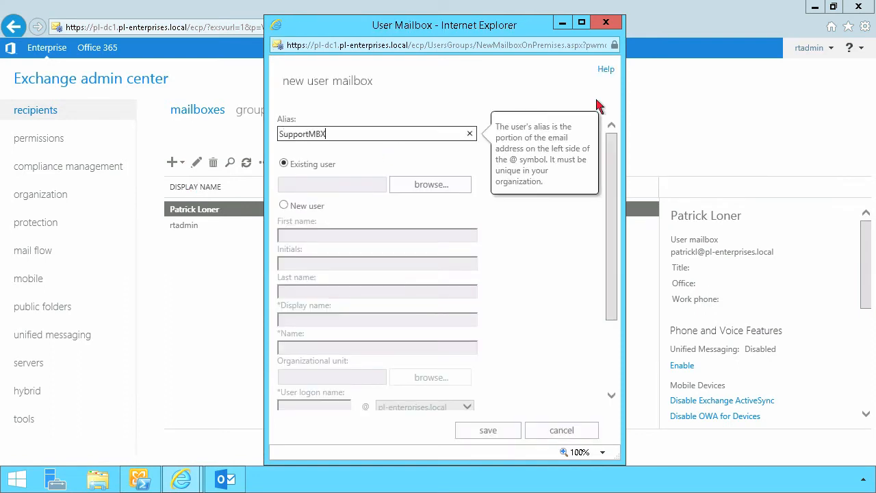
{"action": "left_click", "coordinate": [608, 26]}
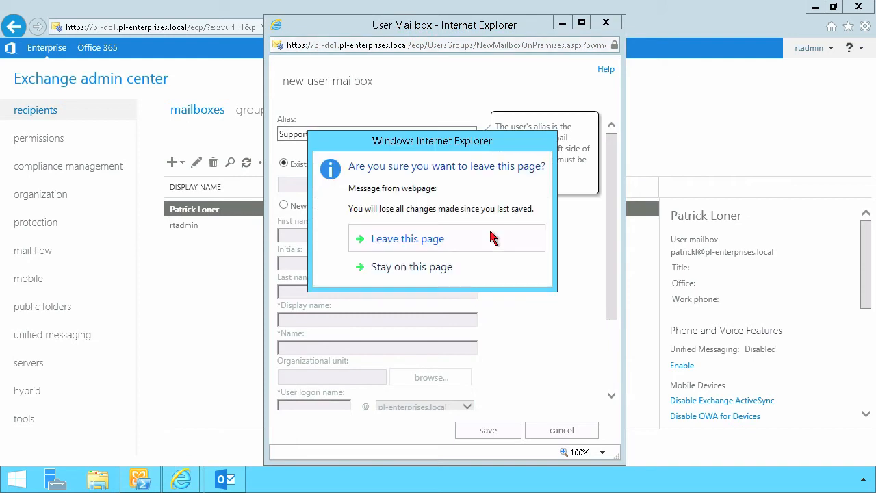
{"action": "left_click", "coordinate": [449, 243]}
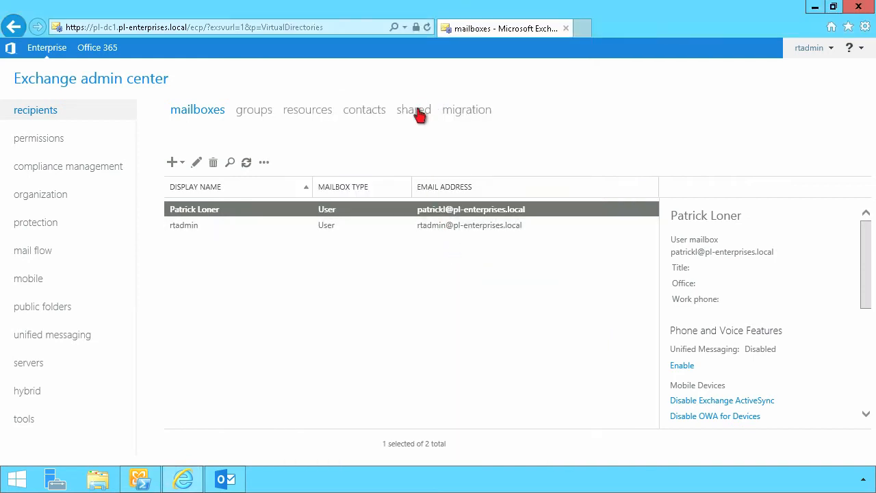
Create a shared mailbox with display name and alias SupportMBX, saving without granting permissions
{"action": "left_click", "coordinate": [414, 110]}
{"action": "left_click", "coordinate": [171, 164]}
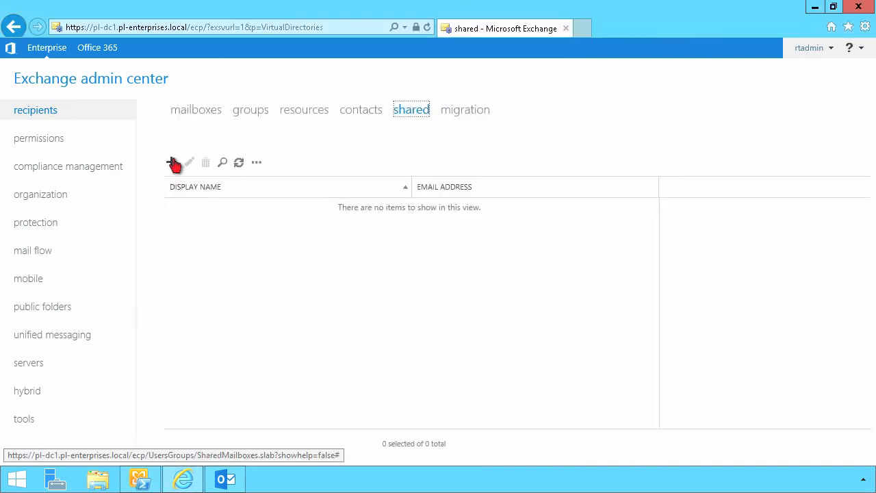
{"action": "type", "text": "SupportMBX"}
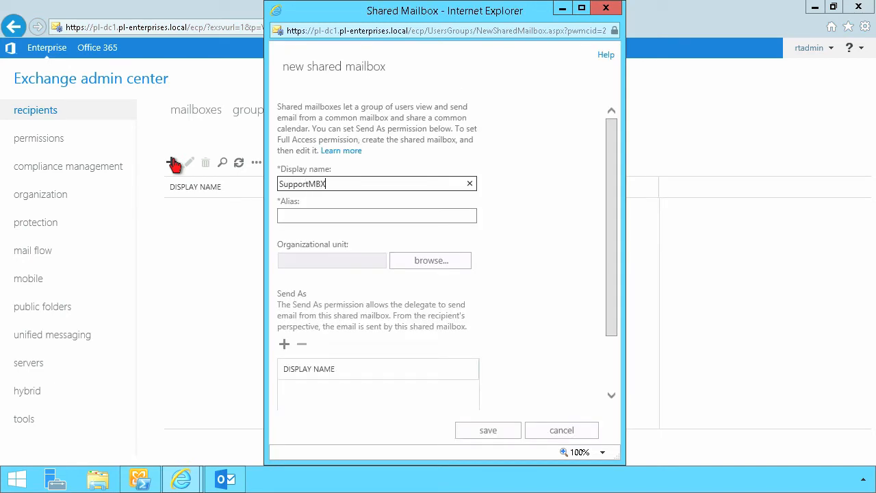
{"action": "key", "text": "Tab"}
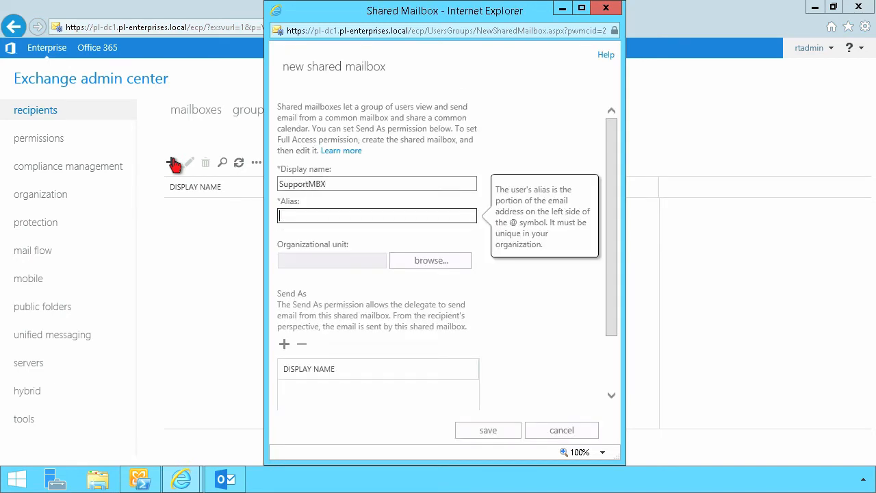
{"action": "type", "text": "SupportMBX"}
{"action": "left_click", "coordinate": [511, 430]}
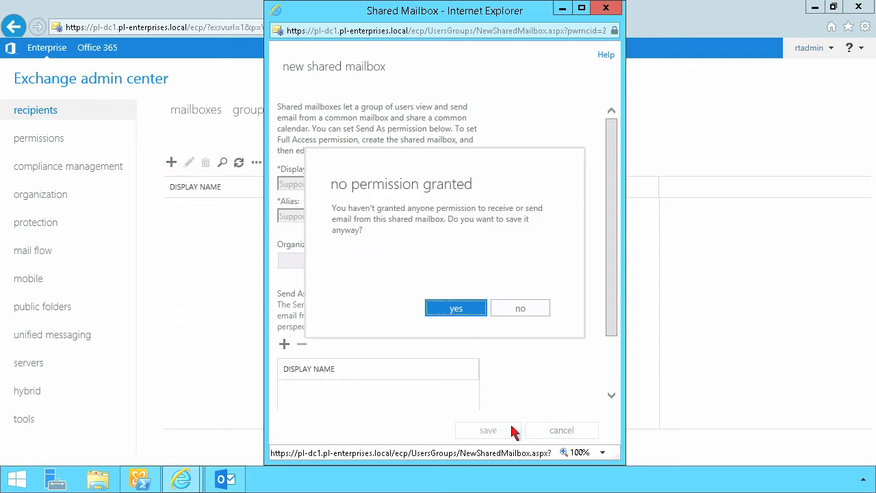
{"action": "left_click", "coordinate": [469, 310]}
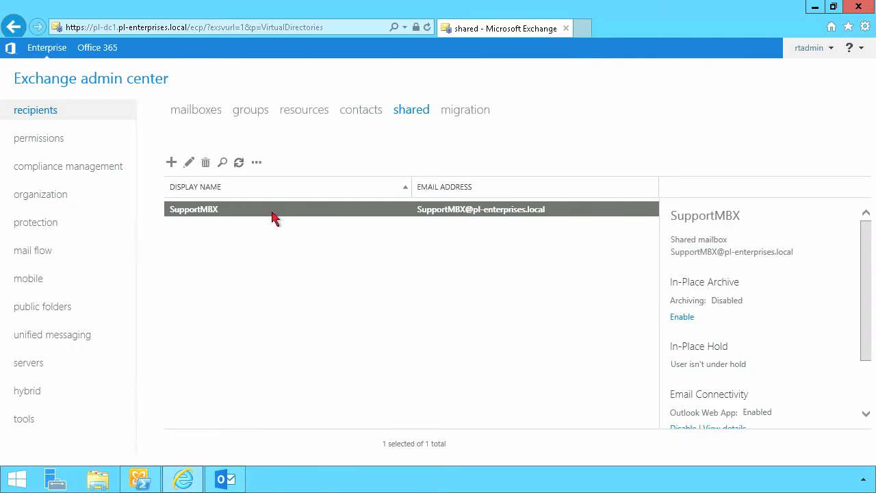
Enter 'Please allow 24 hours for a response' as SupportMBX's MailTip and save it
{"action": "left_click", "coordinate": [189, 162]}
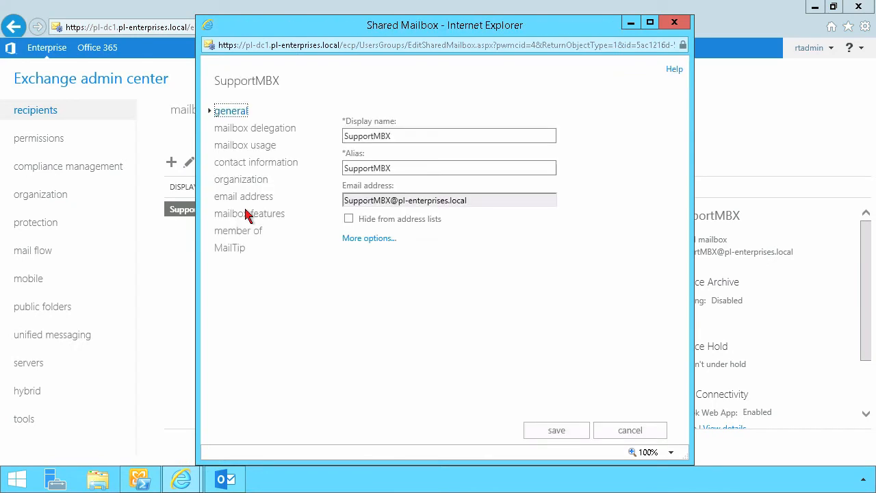
{"action": "left_click", "coordinate": [232, 256]}
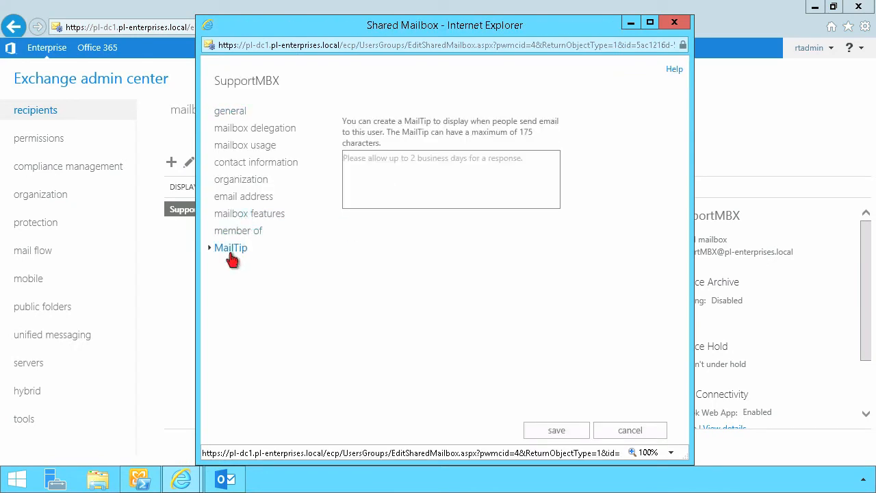
{"action": "left_click", "coordinate": [443, 169]}
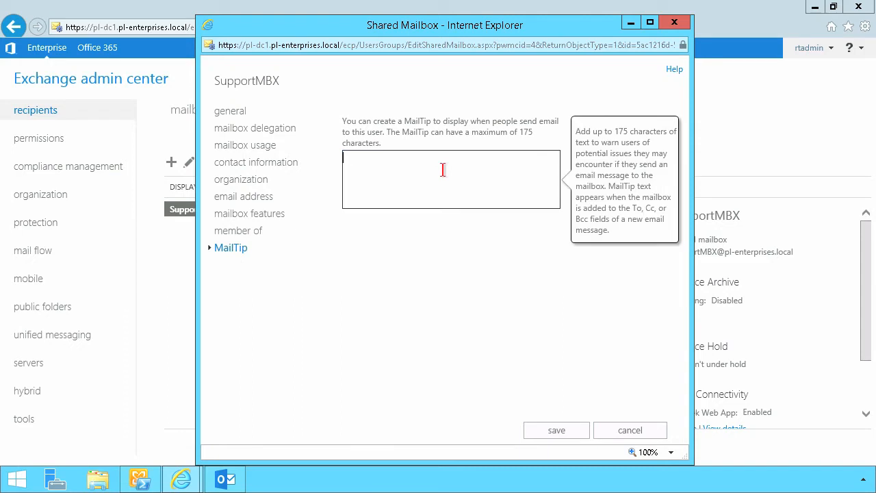
{"action": "type", "text": "Please allow 24 hours for a response"}
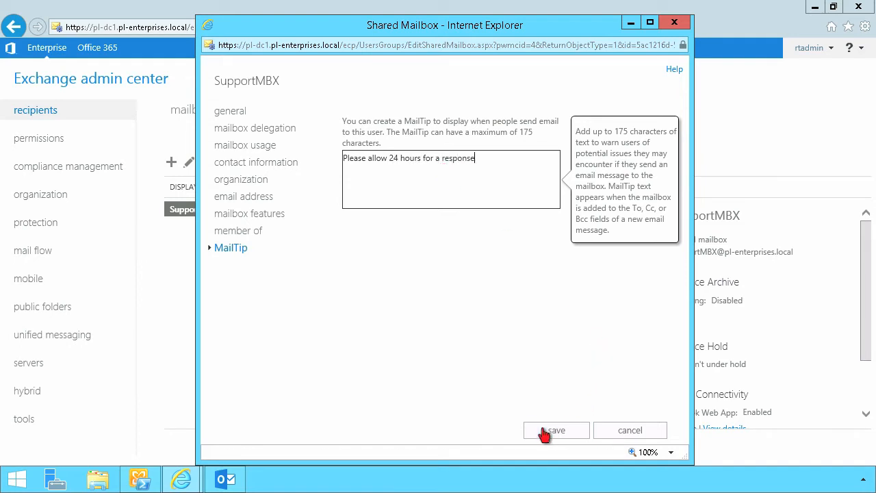
{"action": "left_click", "coordinate": [546, 431]}
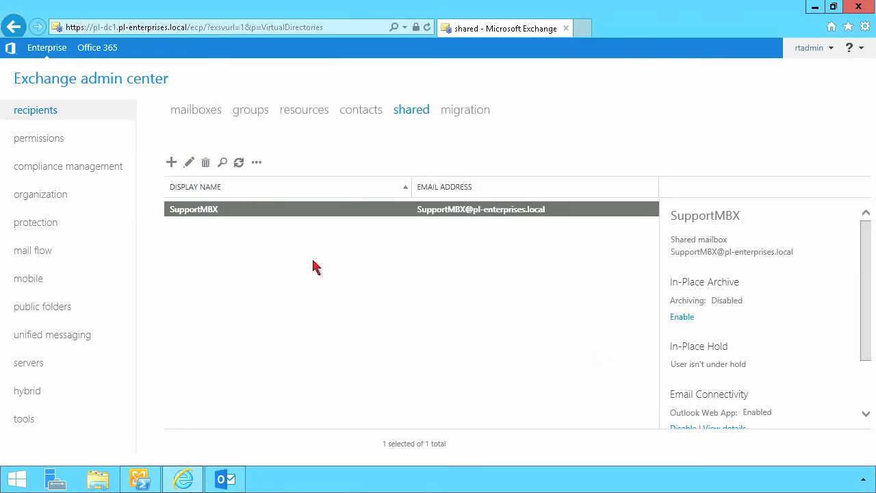
Run Set-MailboxAutoReplyConfiguration with -AutoReplyState enabled and InternalMessage 'I am currently out of the office'
{"action": "left_click", "coordinate": [141, 482]}
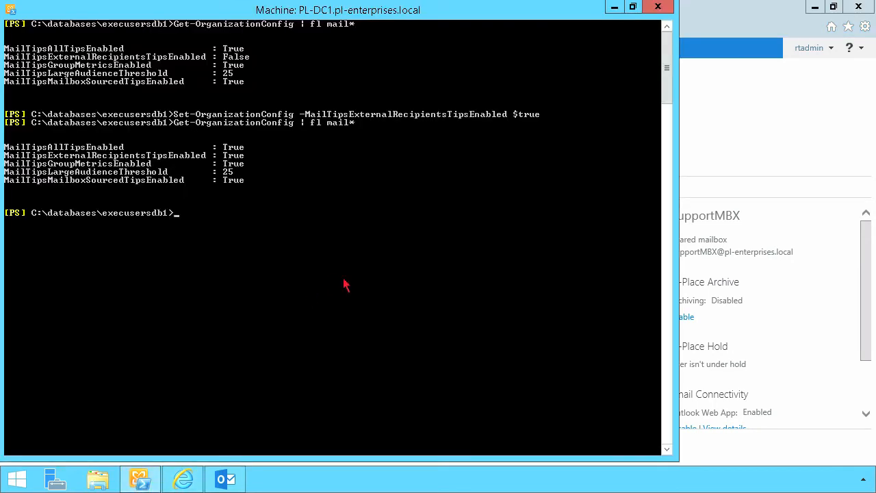
{"action": "key", "text": "Tab"}
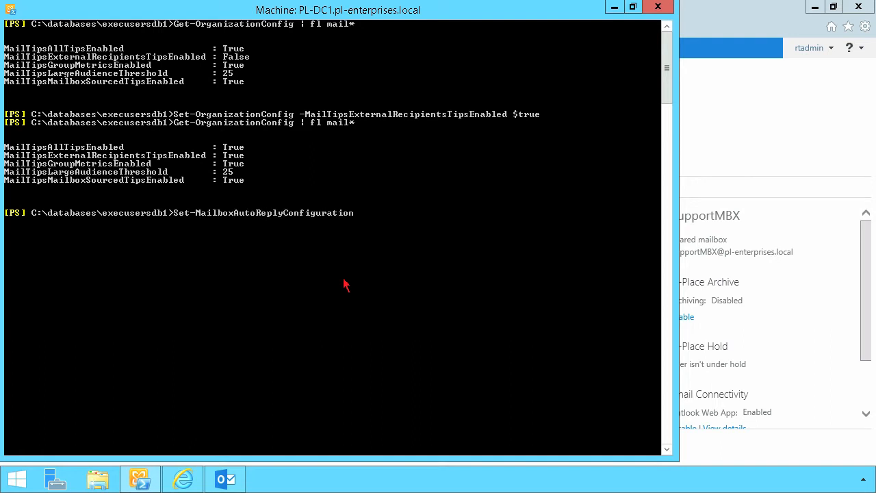
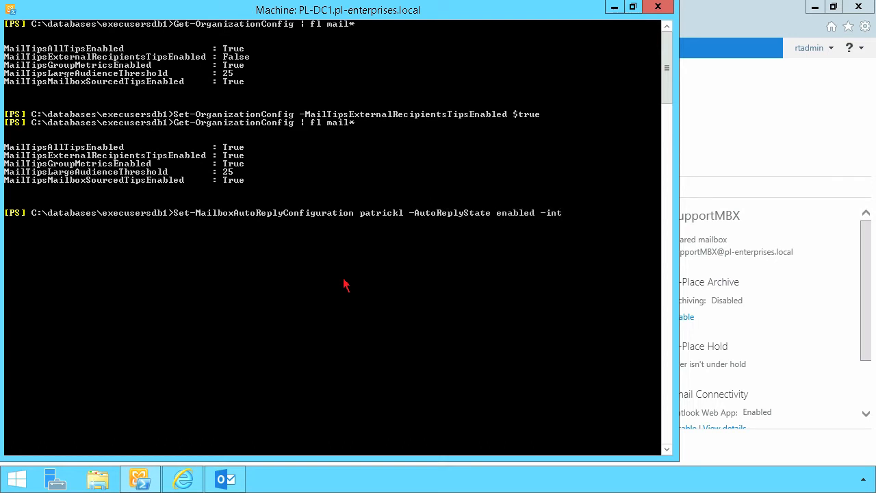
{"action": "key", "text": "Tab"}
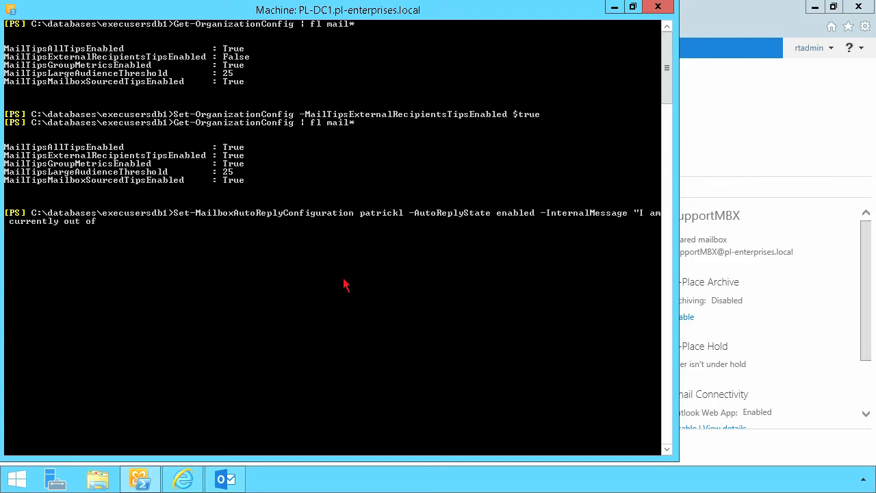
{"action": "left_click", "coordinate": [707, 151]}
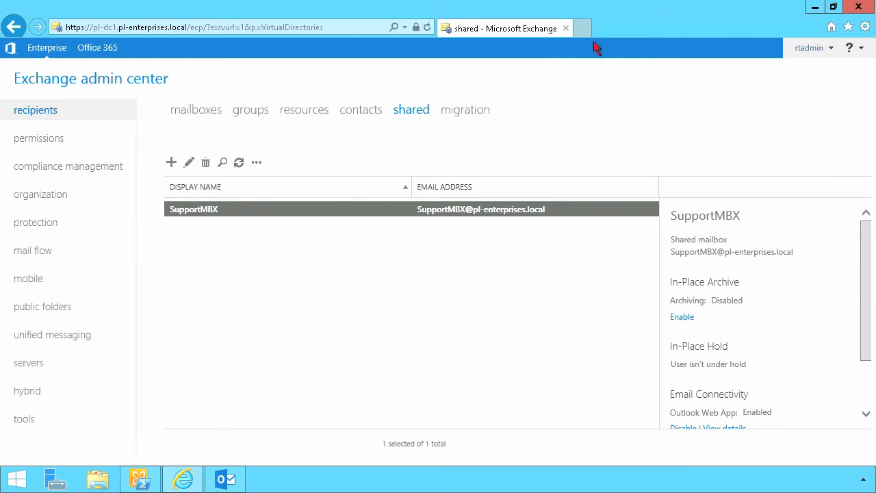
Switch to Outlook and open the Inbox from the expanded folder pane
{"action": "key", "text": "ctrl+t"}
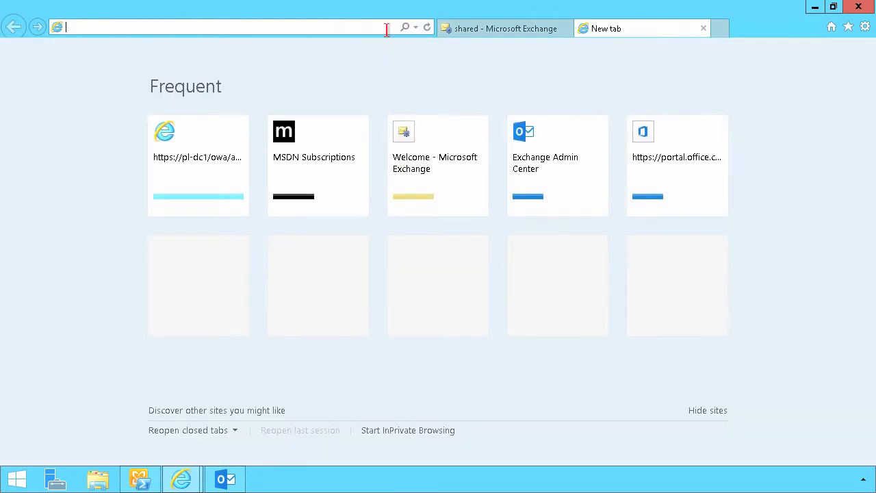
{"action": "left_click", "coordinate": [225, 478]}
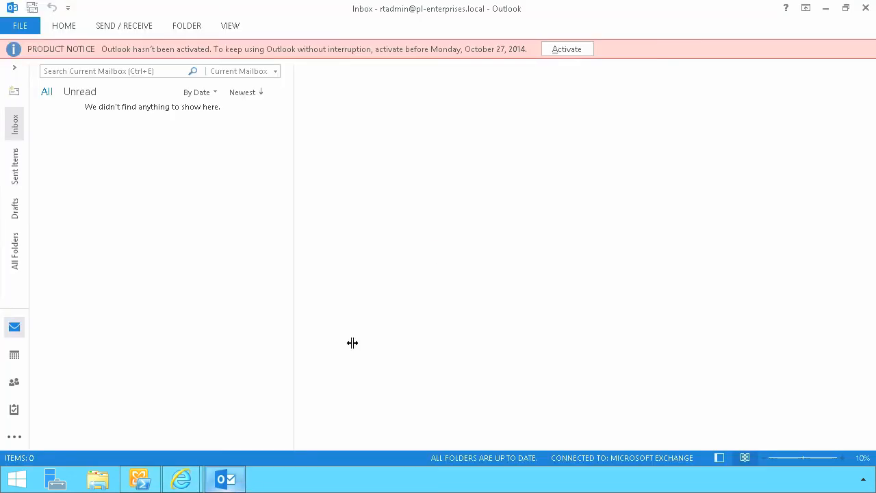
{"action": "left_click", "coordinate": [15, 69]}
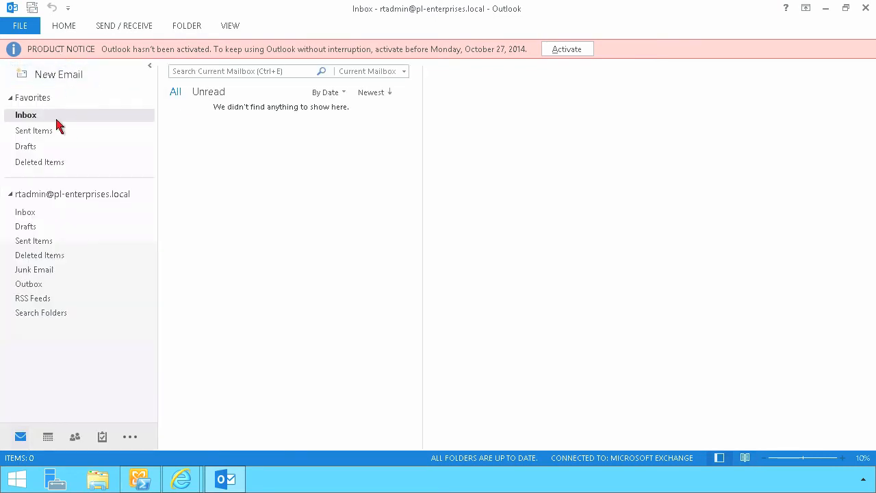
{"action": "left_click", "coordinate": [48, 116]}
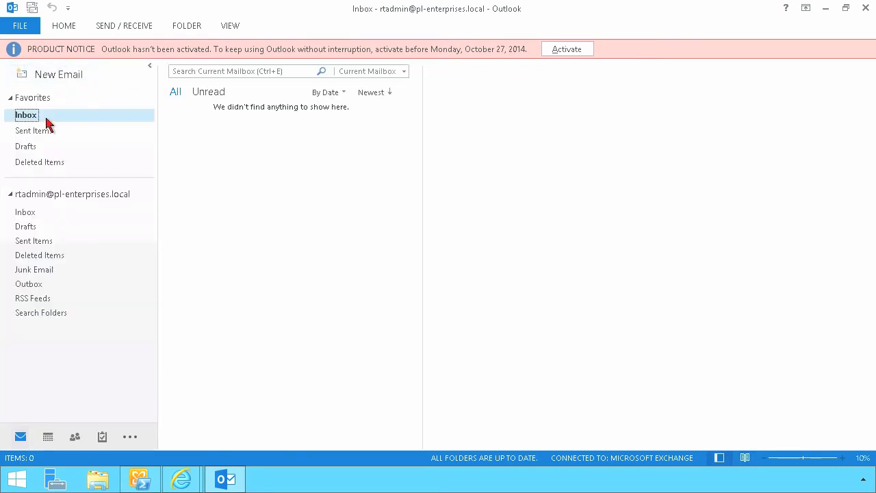
Address a new email to the user to reveal the out-of-office MailTip, then remove the recipient
{"action": "left_click", "coordinate": [67, 76]}
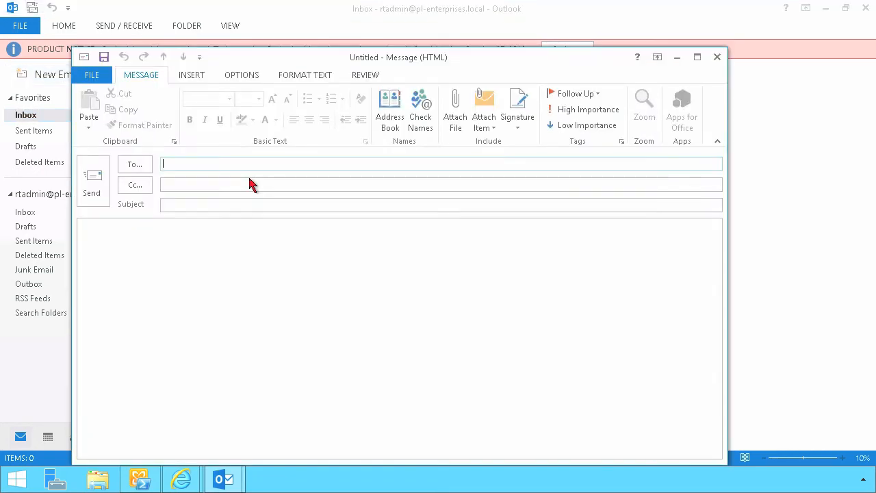
{"action": "type", "text": "patrickl"}
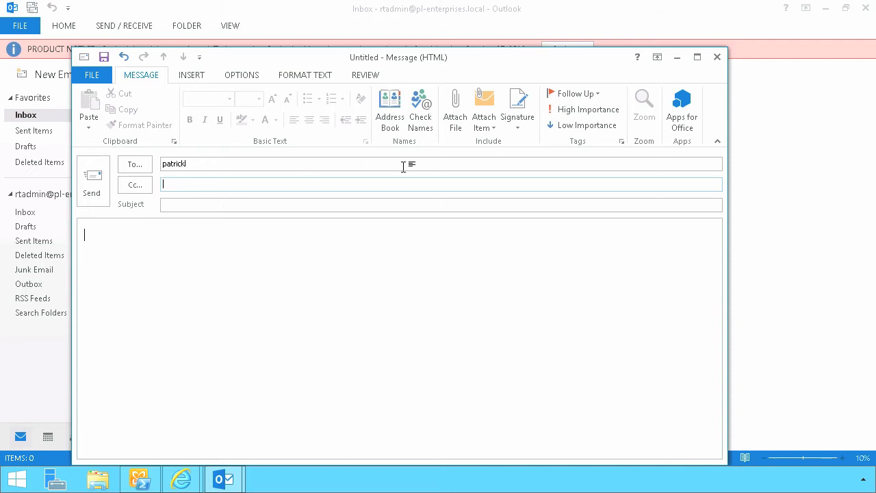
{"action": "left_click", "coordinate": [419, 129]}
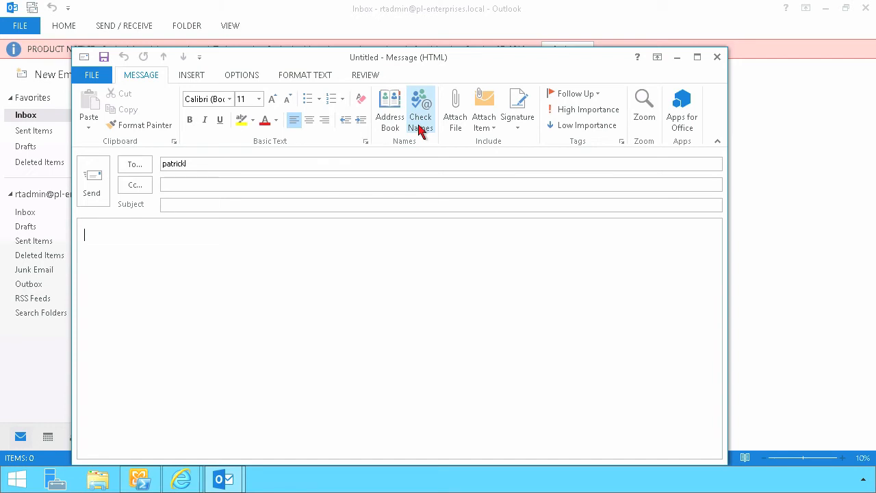
{"action": "left_click", "coordinate": [419, 129]}
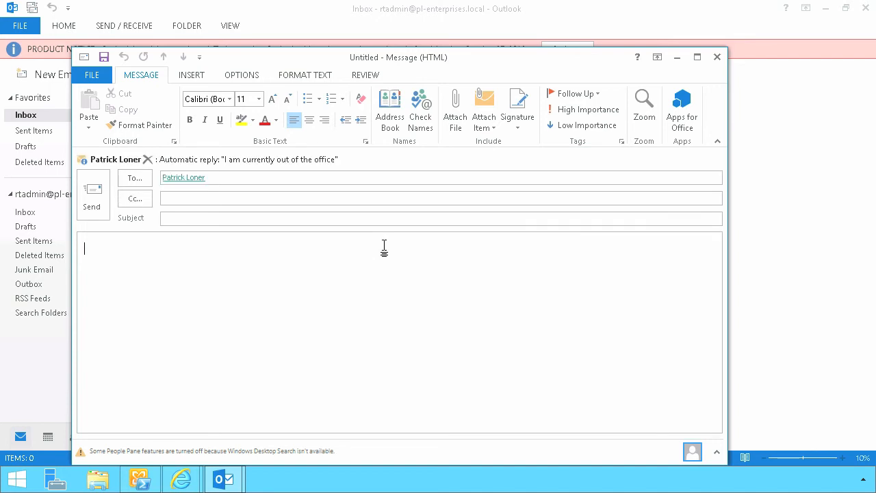
{"action": "left_click", "coordinate": [254, 176]}
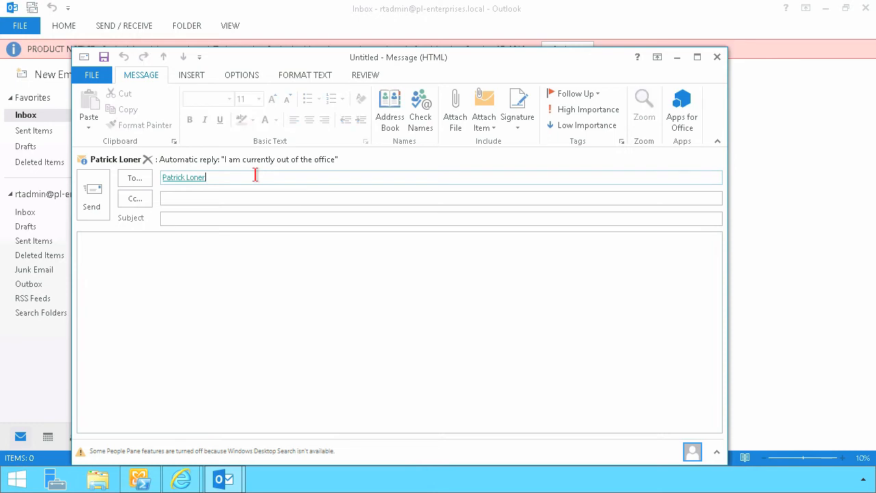
{"action": "key", "text": "BackSpace"}
{"action": "key", "text": "BackSpace"}
Add SupportMBX as the message recipient and resolve it to the shared mailbox
{"action": "type", "text": "su"}
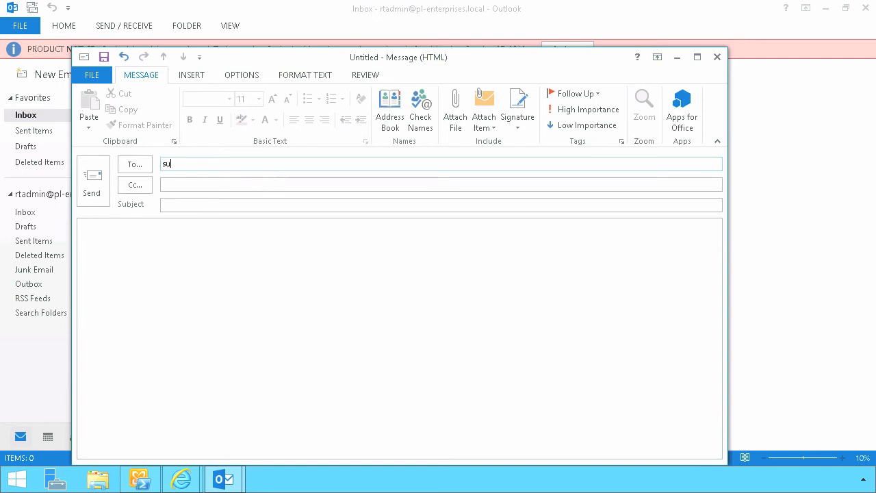
{"action": "type", "text": "pport-"}
{"action": "key", "text": "BackSpace"}
{"action": "type", "text": "mbx"}
{"action": "left_click", "coordinate": [429, 127]}
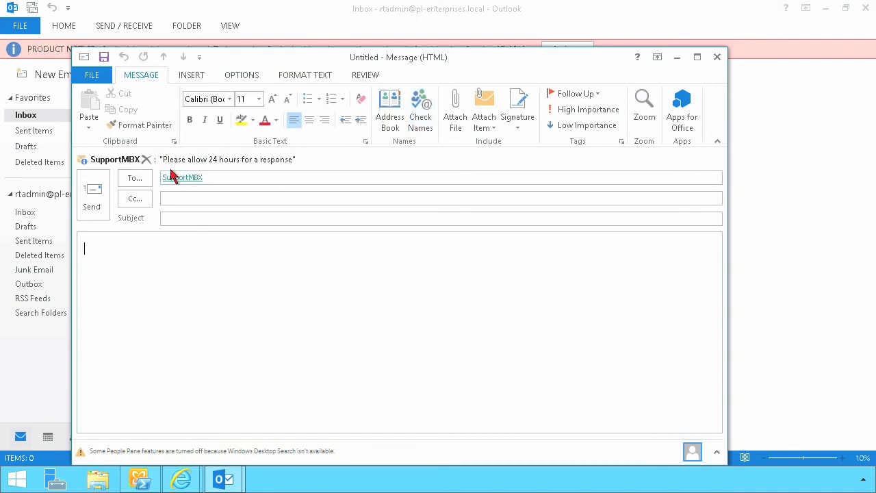
Append an external Yahoo address and resolve names so the outside-organization MailTip appears
{"action": "left_click", "coordinate": [217, 177]}
{"action": "type", "text": ";"}
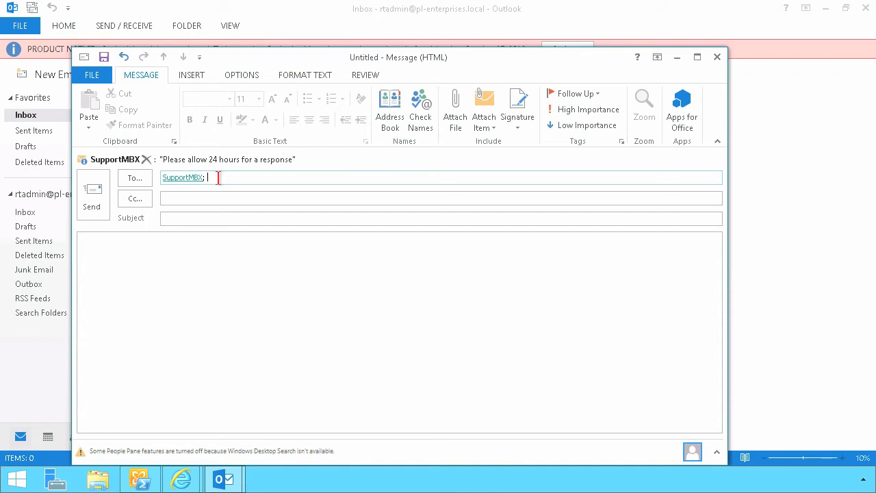
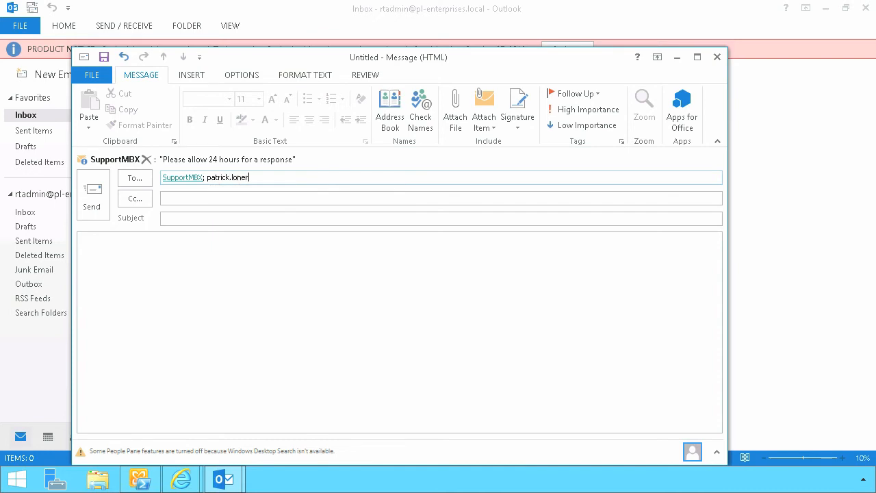
{"action": "key", "text": "Tab"}
{"action": "left_click", "coordinate": [211, 283]}
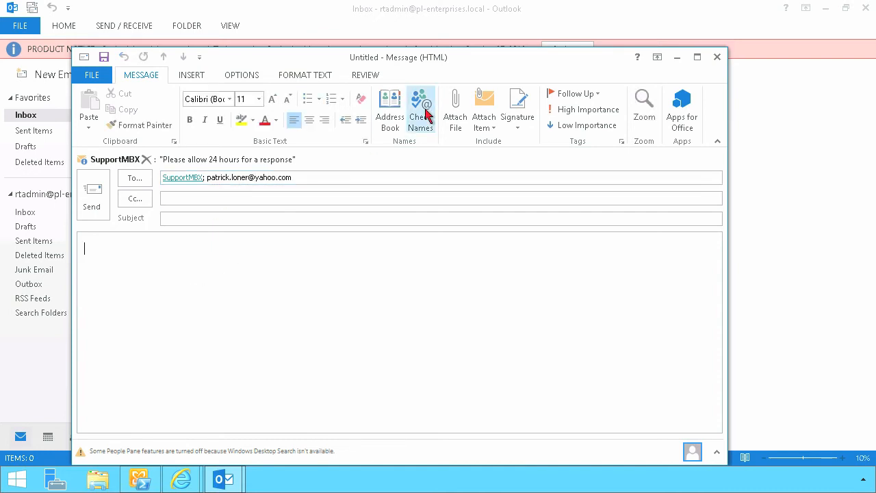
{"action": "left_click", "coordinate": [424, 115]}
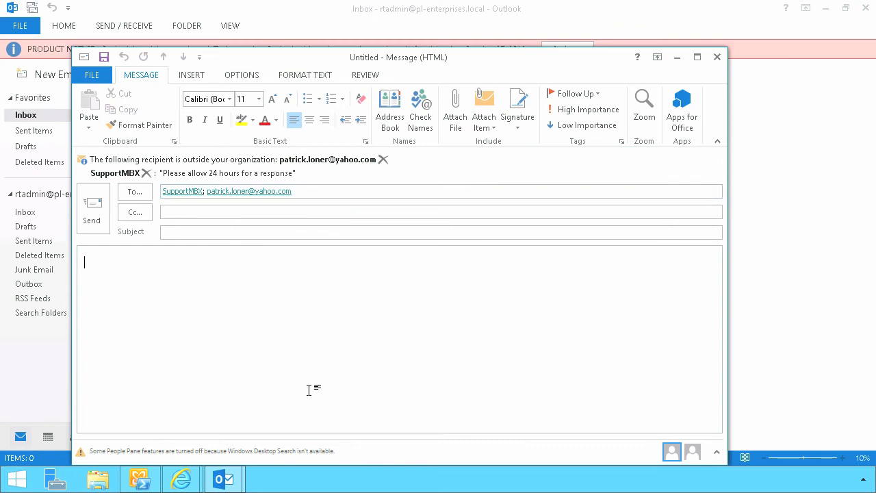
Open the Outlook Web App site, bypass the certificate warning and sign in with the admin password
{"action": "mouse_move", "coordinate": [197, 485]}
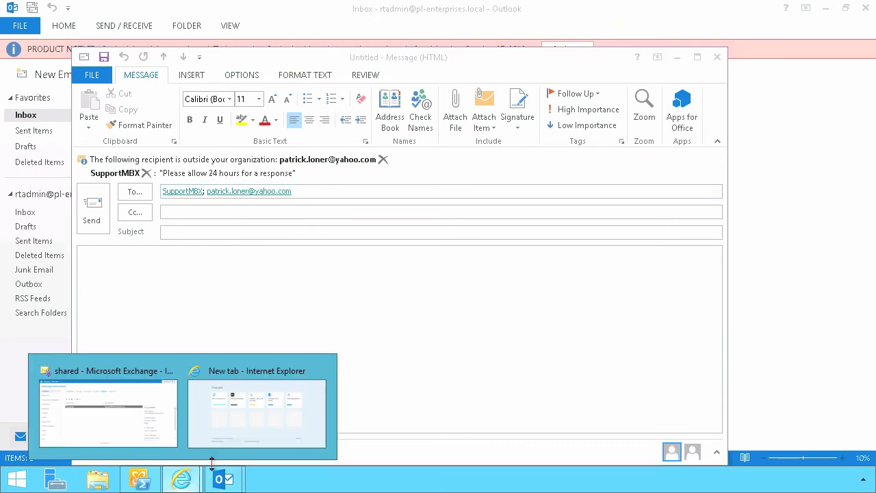
{"action": "left_click", "coordinate": [244, 419]}
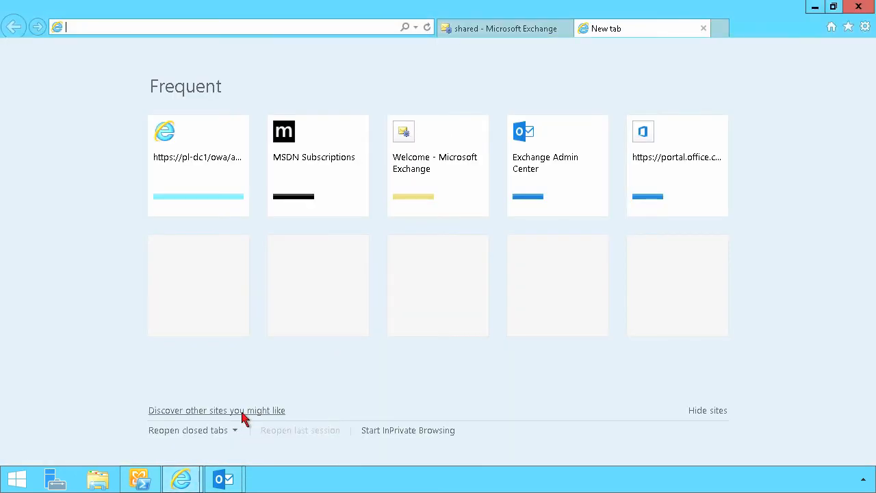
{"action": "type", "text": "h"}
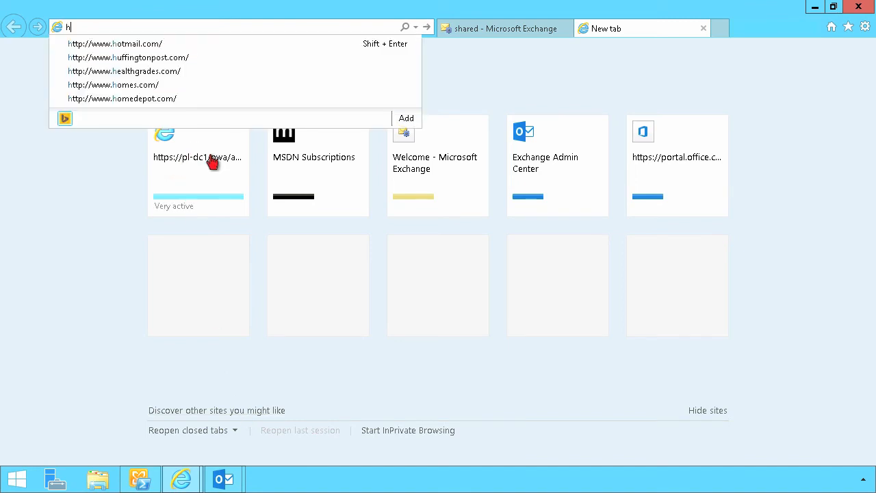
{"action": "left_click", "coordinate": [212, 159]}
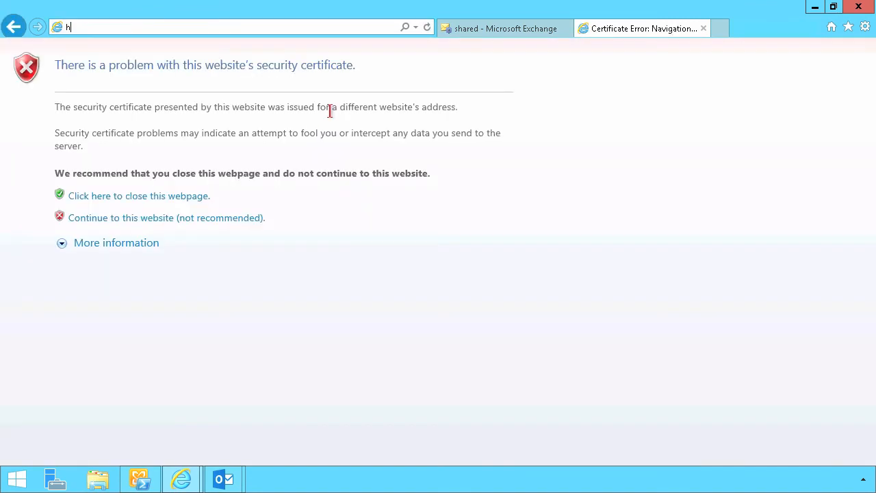
{"action": "left_click", "coordinate": [233, 219]}
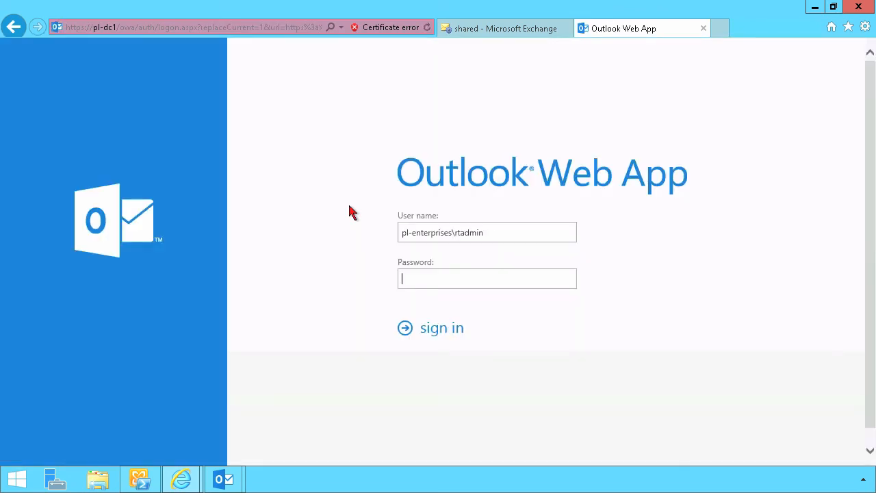
{"action": "type", "text": "••••••••••"}
{"action": "key", "text": "Return"}
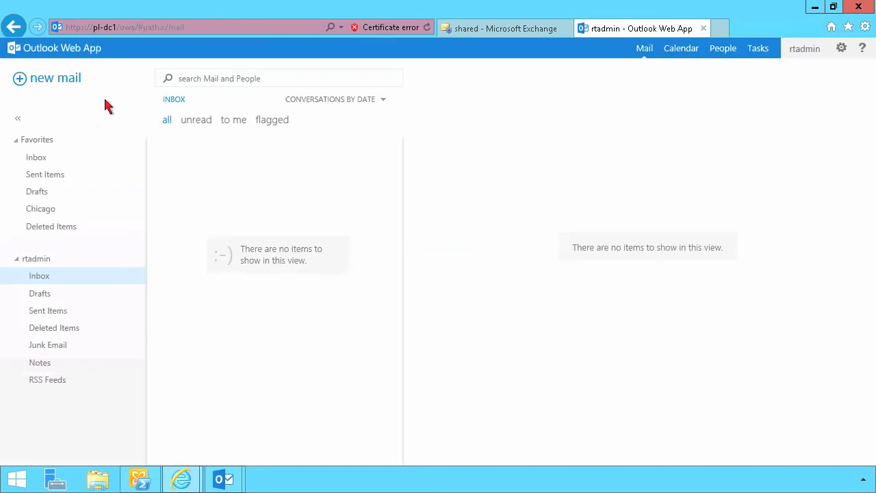
{"action": "left_click", "coordinate": [81, 96]}
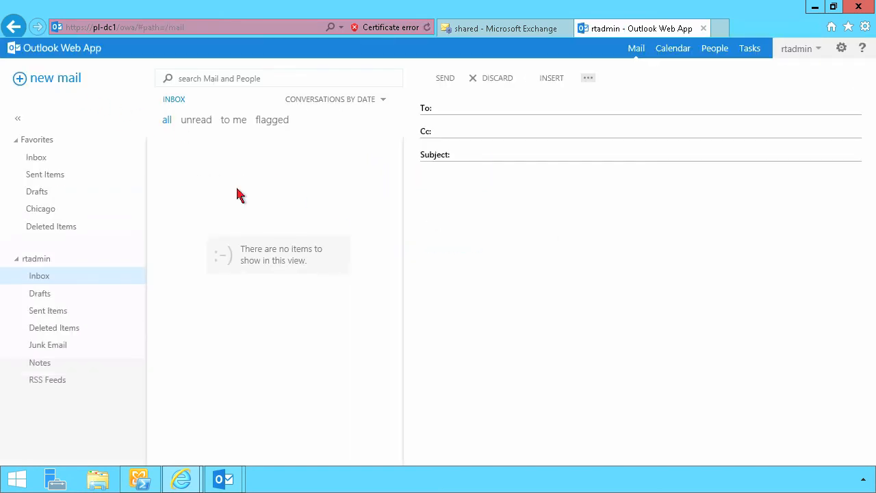
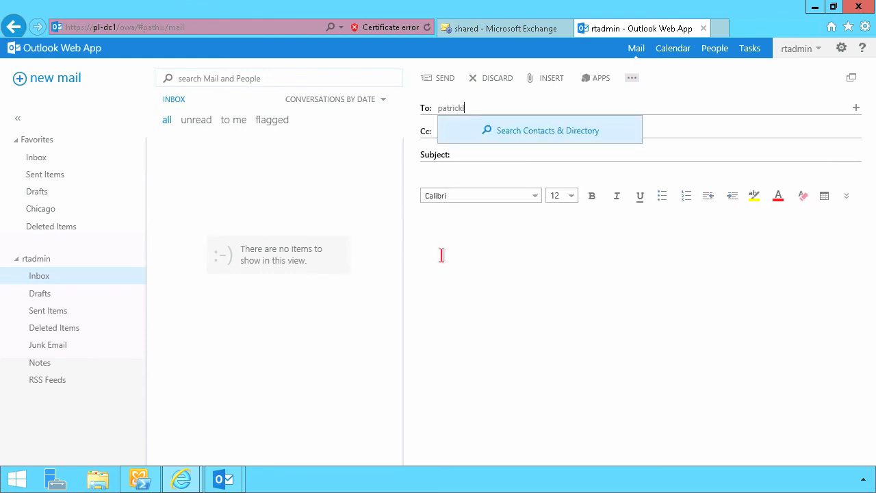
{"action": "left_click", "coordinate": [441, 255]}
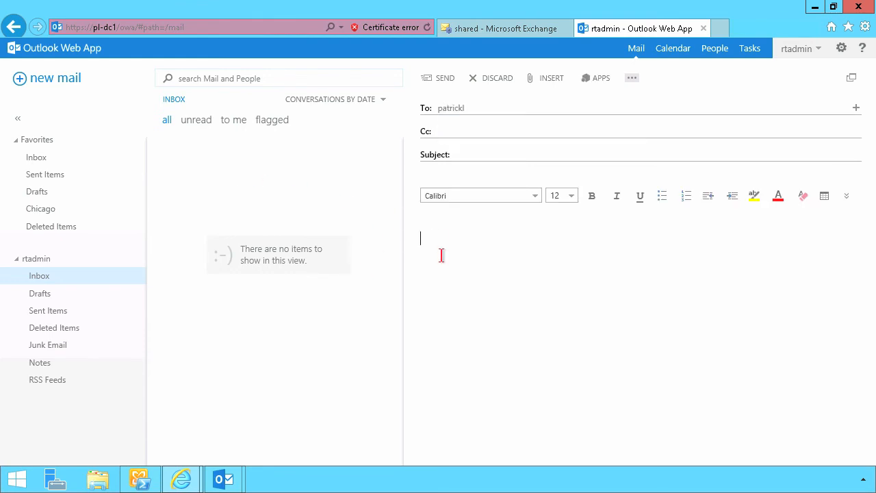
{"action": "left_click", "coordinate": [480, 108]}
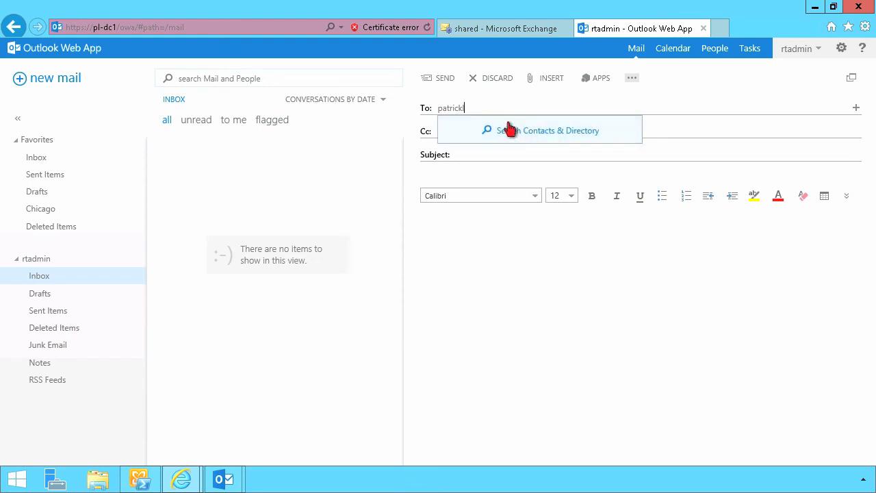
{"action": "type", "text": "@pl"}
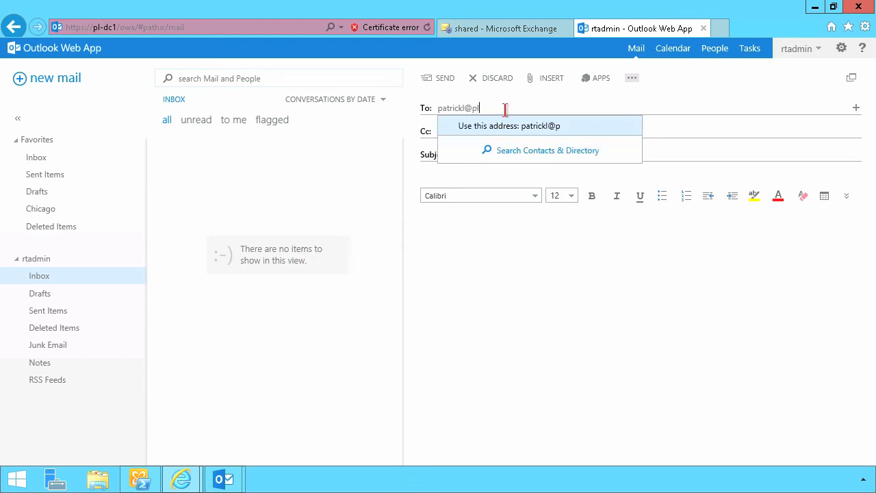
{"action": "type", "text": "-enterprises.local"}
{"action": "key", "text": "Return"}
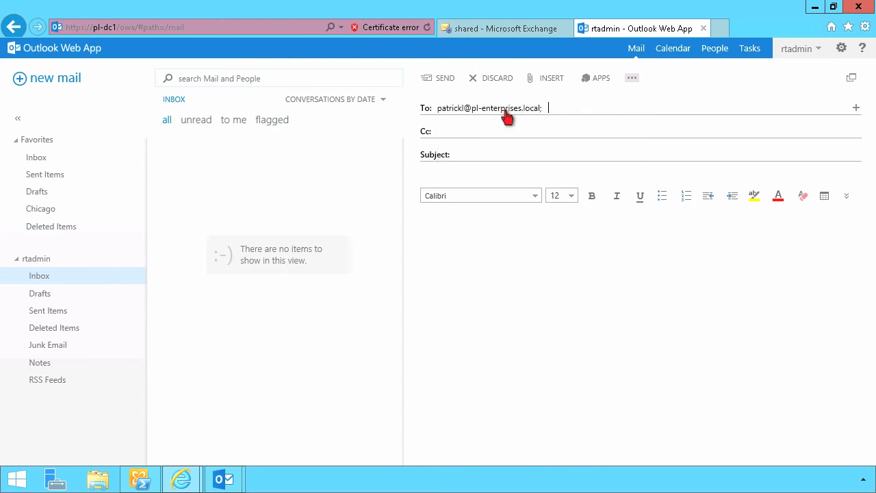
{"action": "left_click", "coordinate": [504, 130]}
{"action": "left_click", "coordinate": [481, 235]}
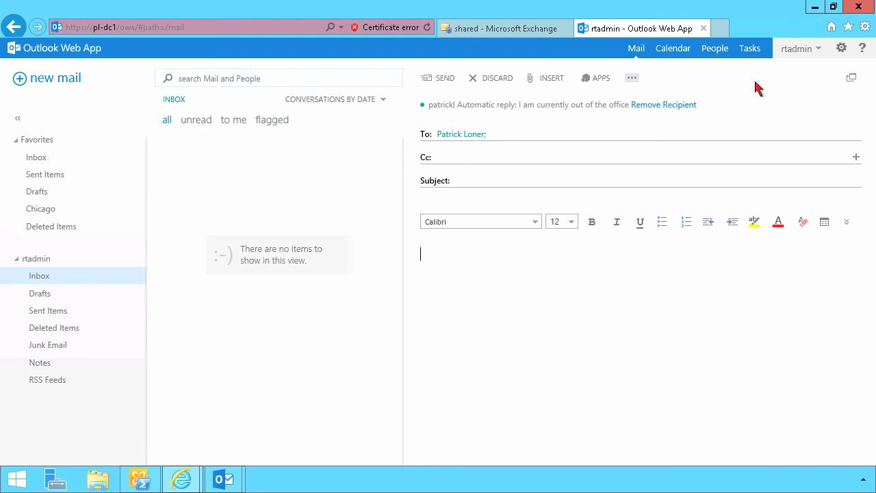
Minimize Internet Explorer, the Outlook draft and main window, and the shell to reveal the desktop
{"action": "left_click", "coordinate": [815, 8]}
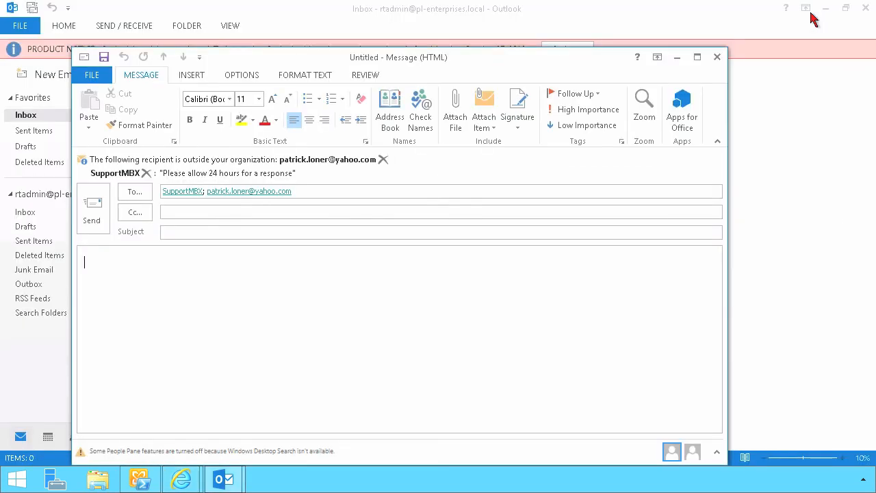
{"action": "left_click", "coordinate": [677, 58]}
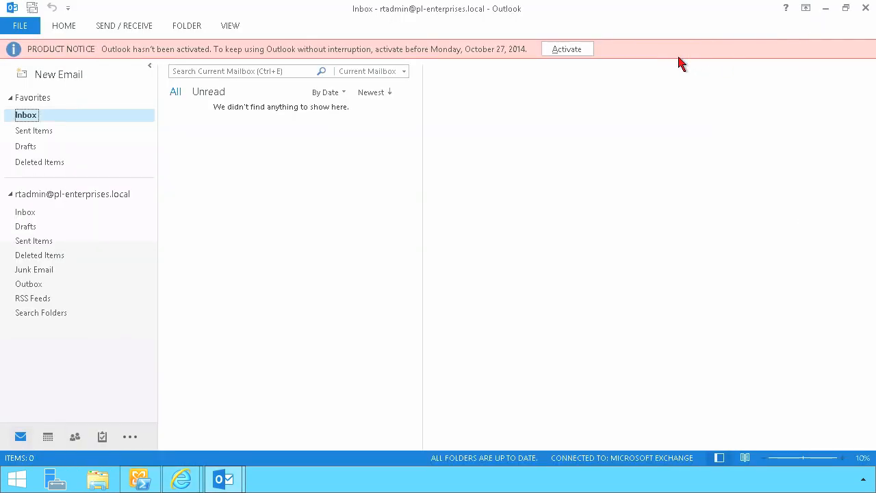
{"action": "left_click", "coordinate": [826, 16]}
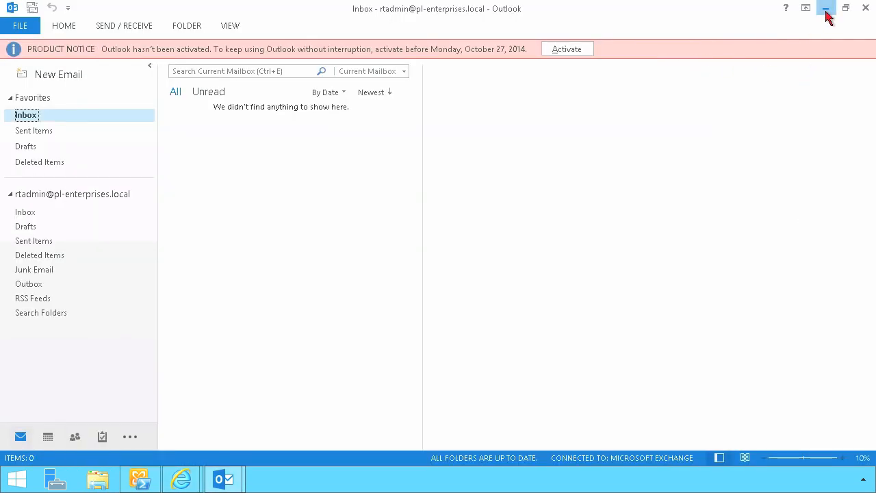
{"action": "left_click", "coordinate": [615, 9]}
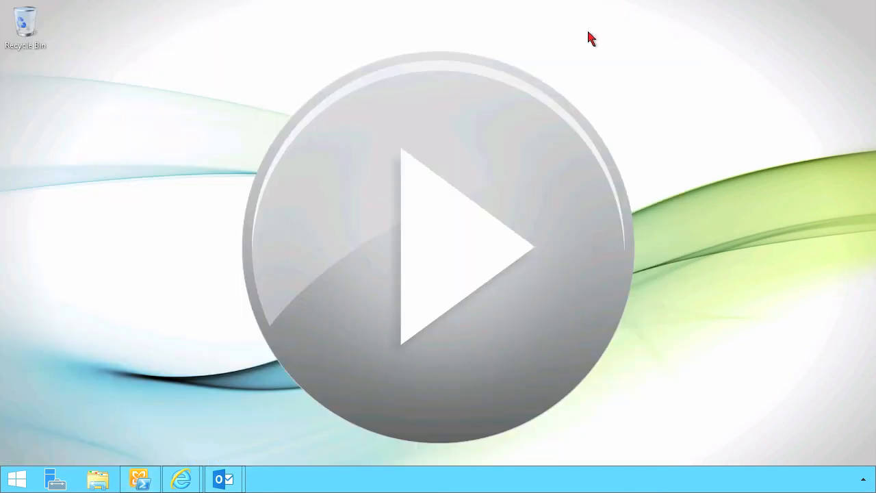